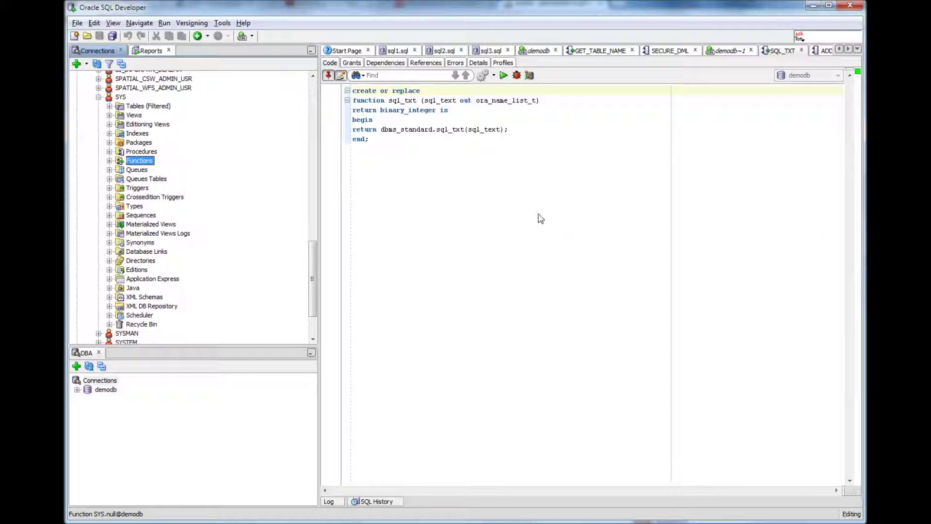
Correct and run select round(88.97) from dual in the demodb~1 worksheet, returning 89.
left_click(728, 51)
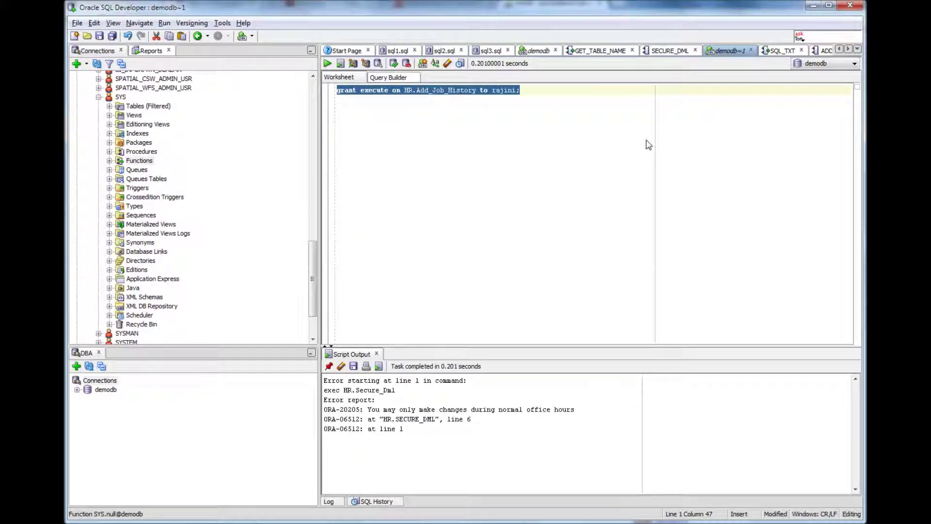
type("select ")
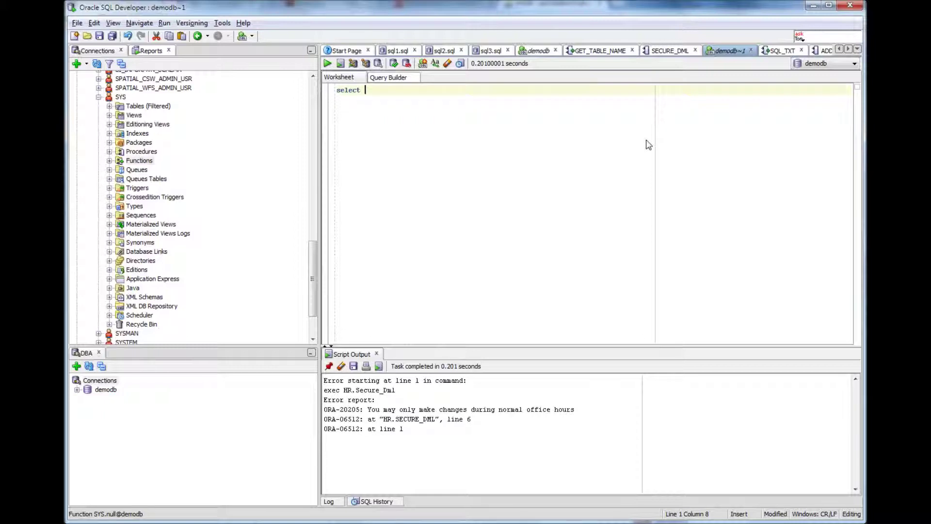
type("rpund")
key("BackSpace")
key("BackSpace")
key("BackSpace")
type("ou")
type("nd(")
type("88.")
type("97) from")
type(" dual")
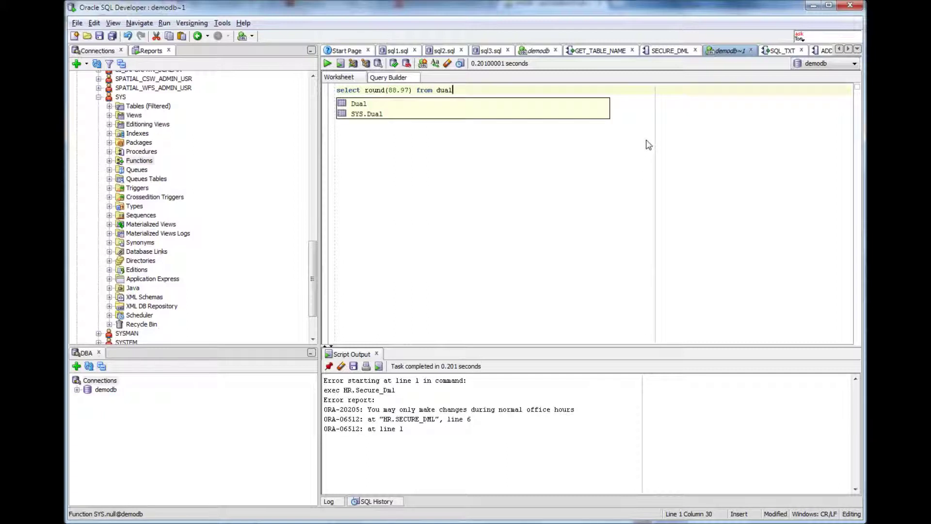
type(";")
key("ctrl+Return")
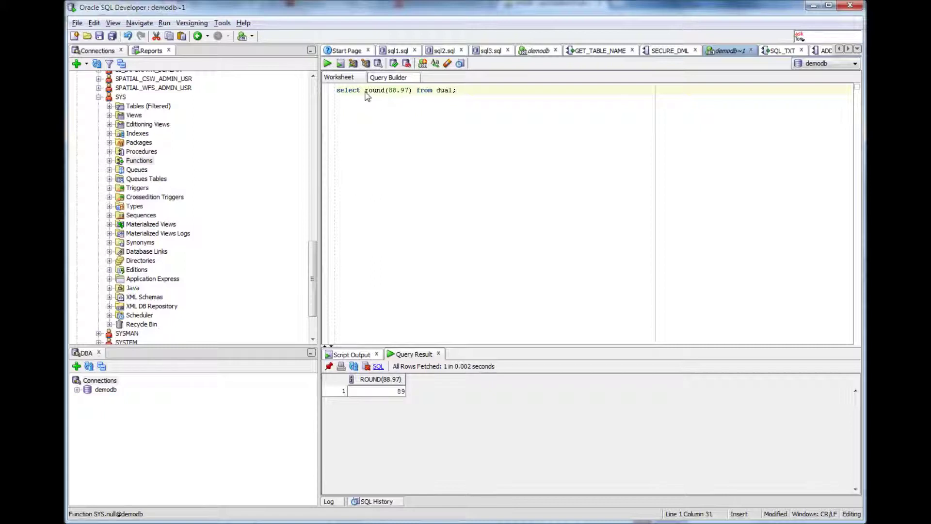
left_click_drag(364, 91, 385, 91)
left_click(465, 249)
left_click_drag(365, 90, 387, 97)
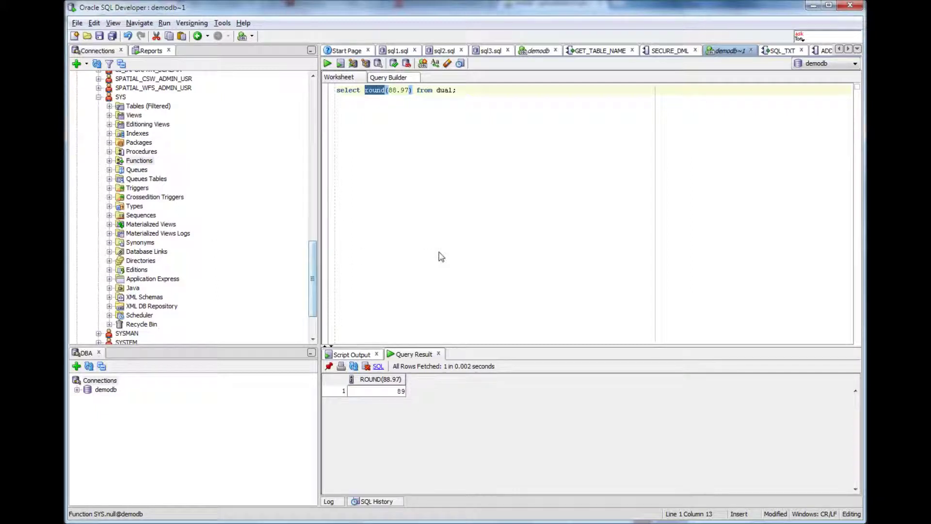
left_click(143, 151)
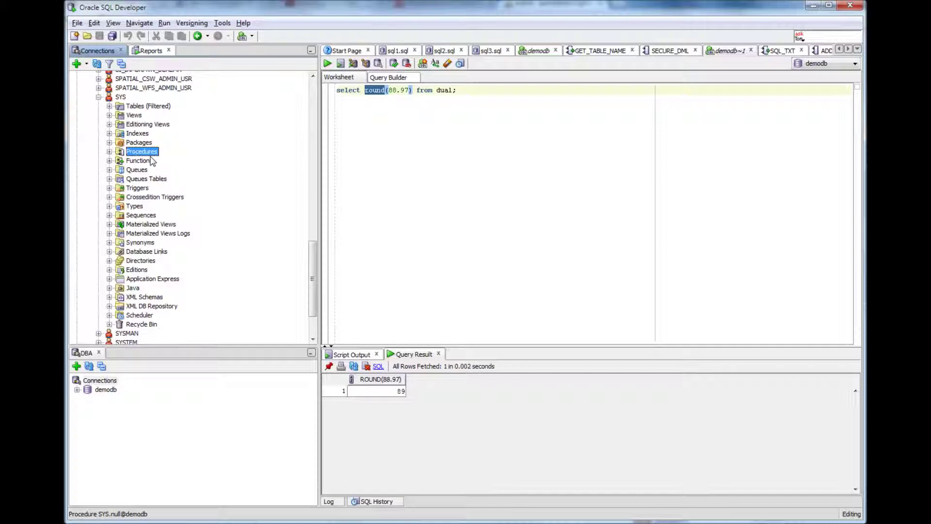
left_click(377, 102)
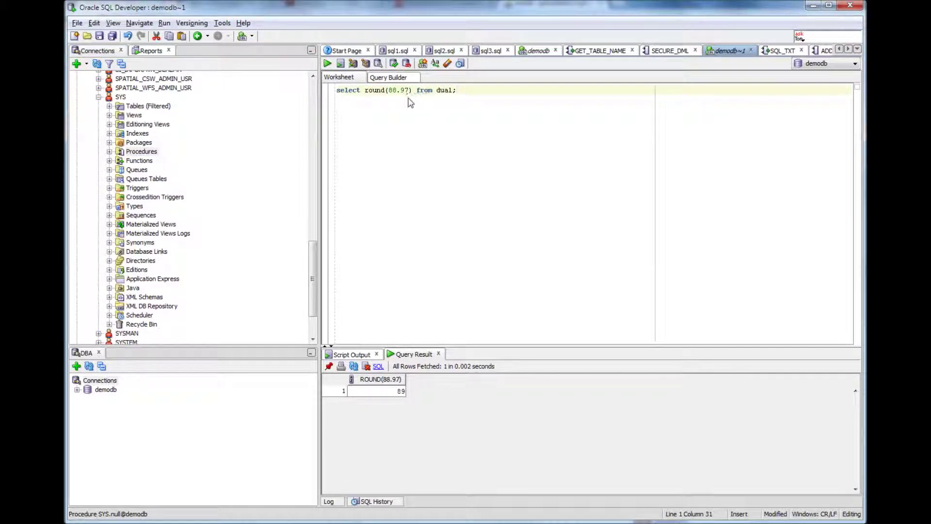